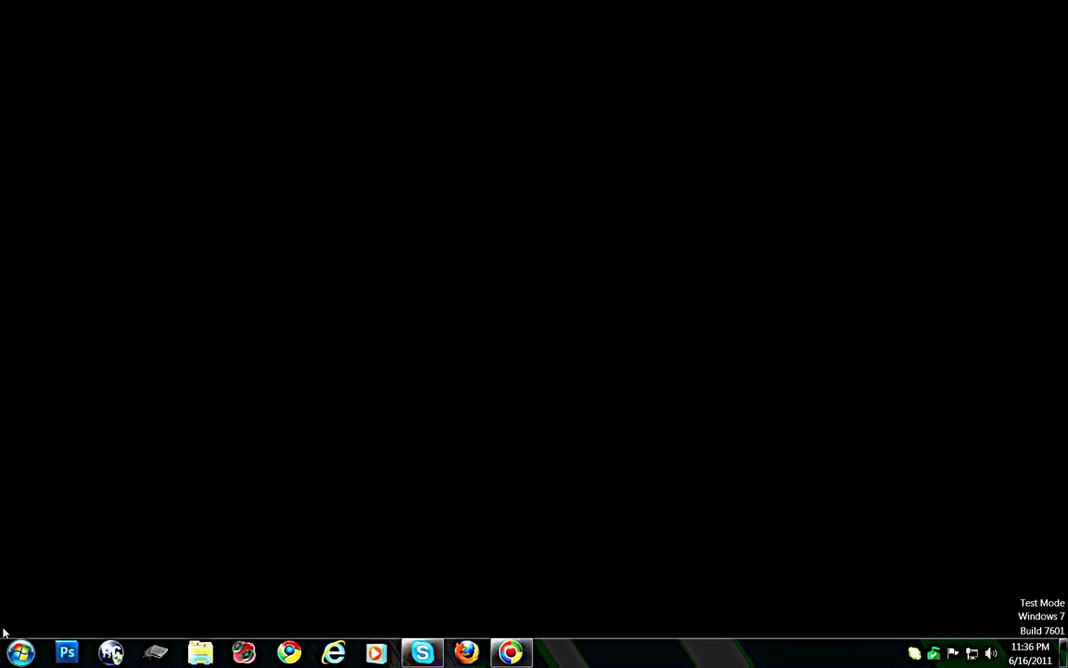
Open Taskbar and Start Menu Properties from the taskbar, cancel it once, then reopen it.
{"action": "left_click", "coordinate": [19, 653]}
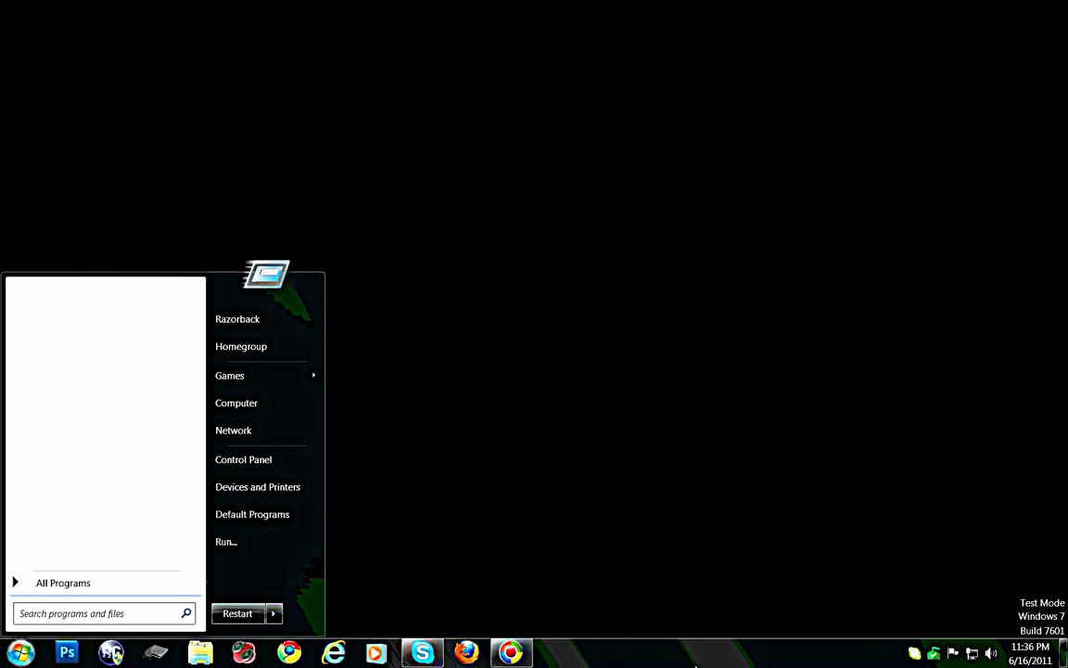
{"action": "right_click", "coordinate": [691, 656]}
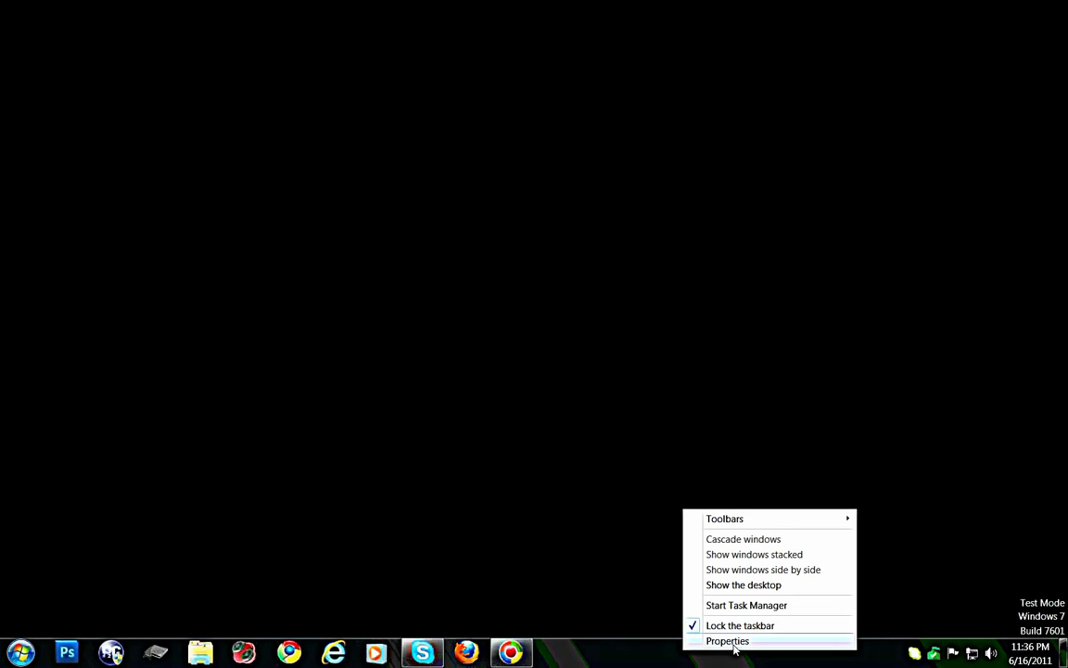
{"action": "left_click", "coordinate": [728, 641]}
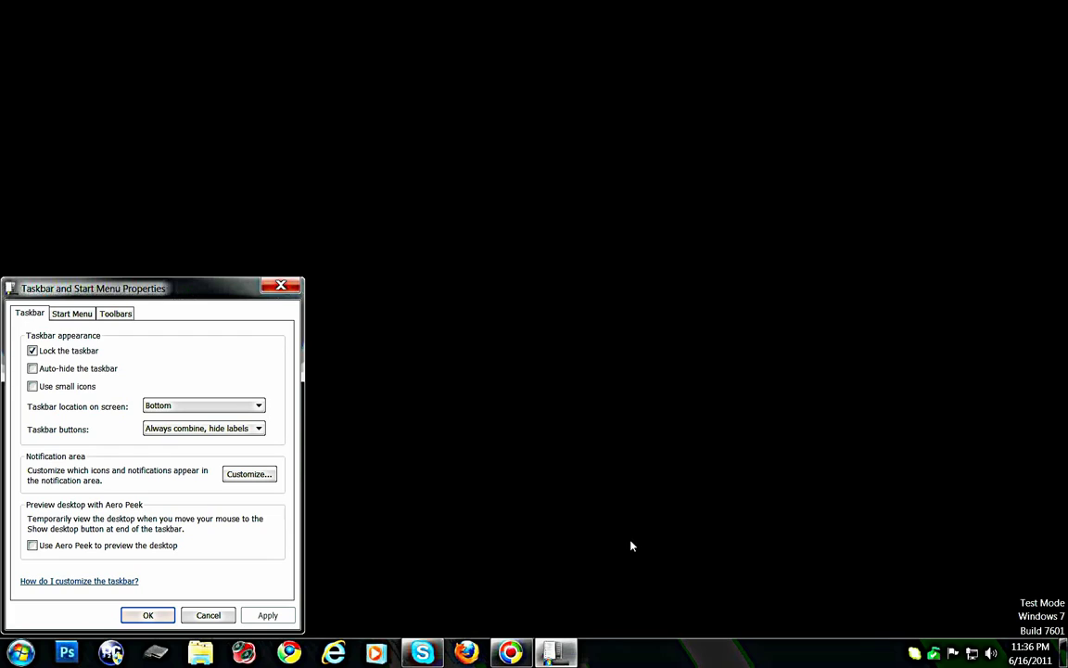
{"action": "left_click", "coordinate": [208, 615]}
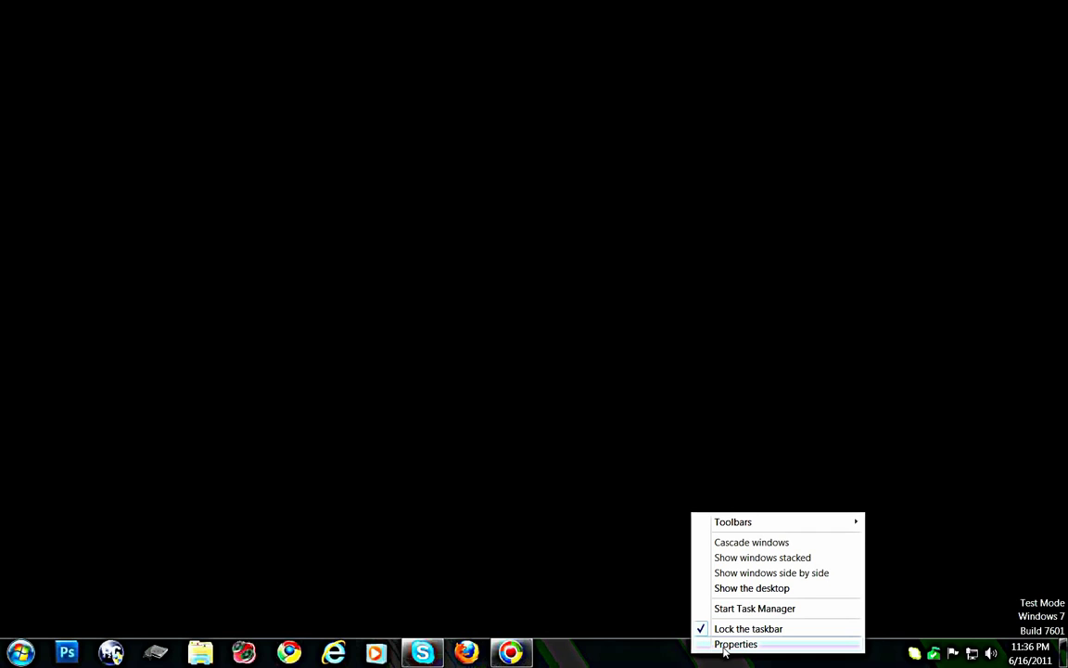
{"action": "left_click", "coordinate": [725, 644]}
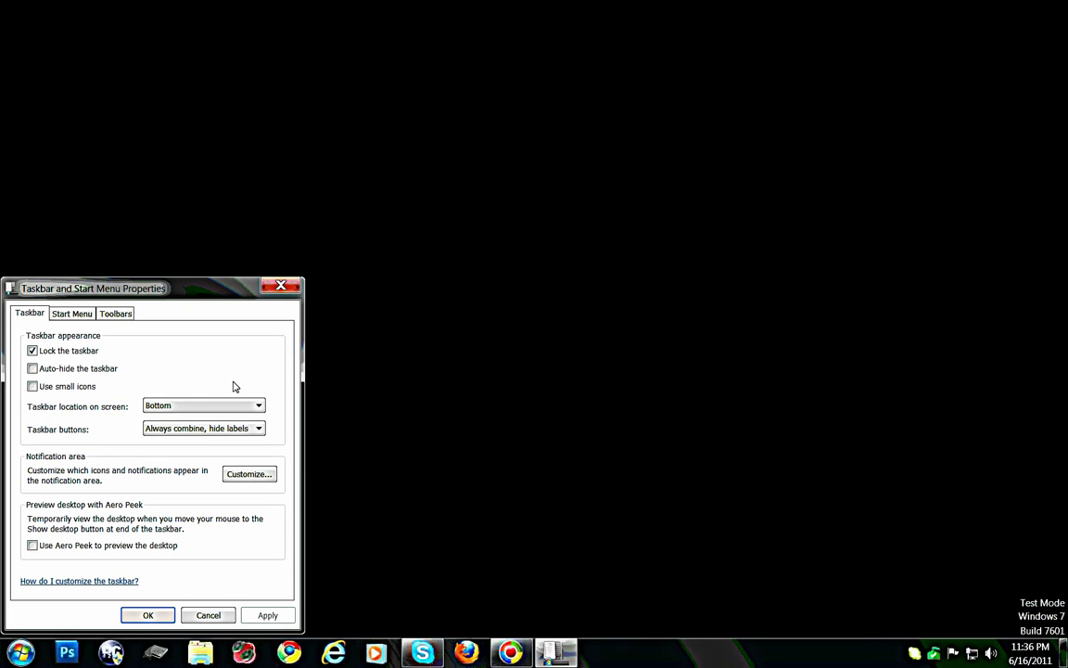
In the Start Menu customisation list, toggle the Run command off and back on, then confirm.
{"action": "left_click", "coordinate": [73, 314]}
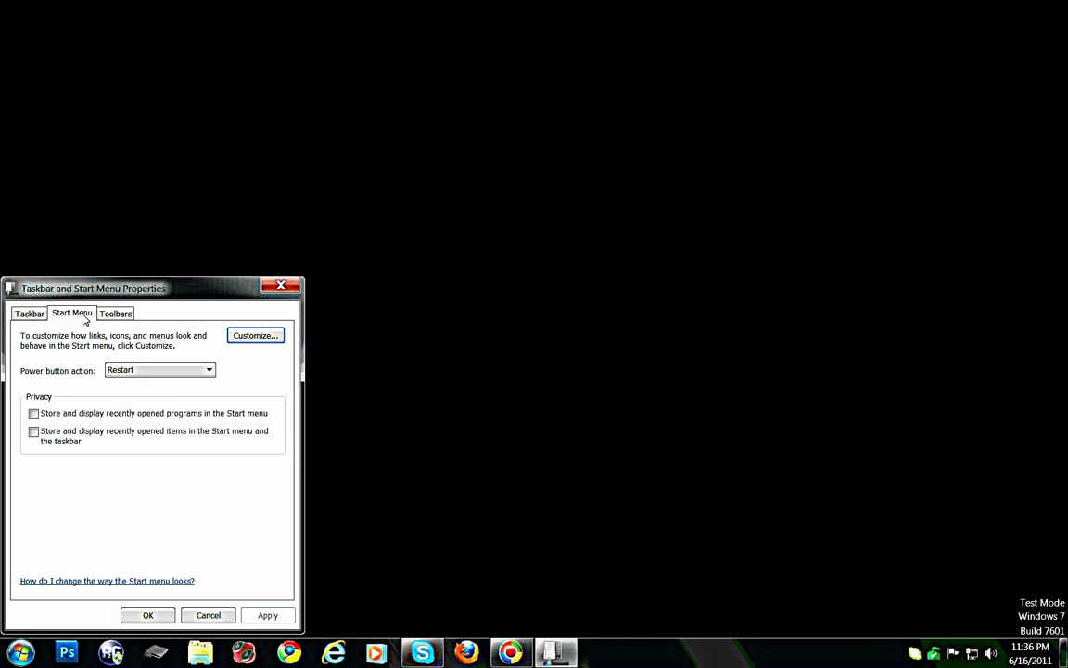
{"action": "left_click", "coordinate": [255, 335]}
{"action": "left_click_drag", "start_coordinate": [276, 344], "coordinate": [289, 485]}
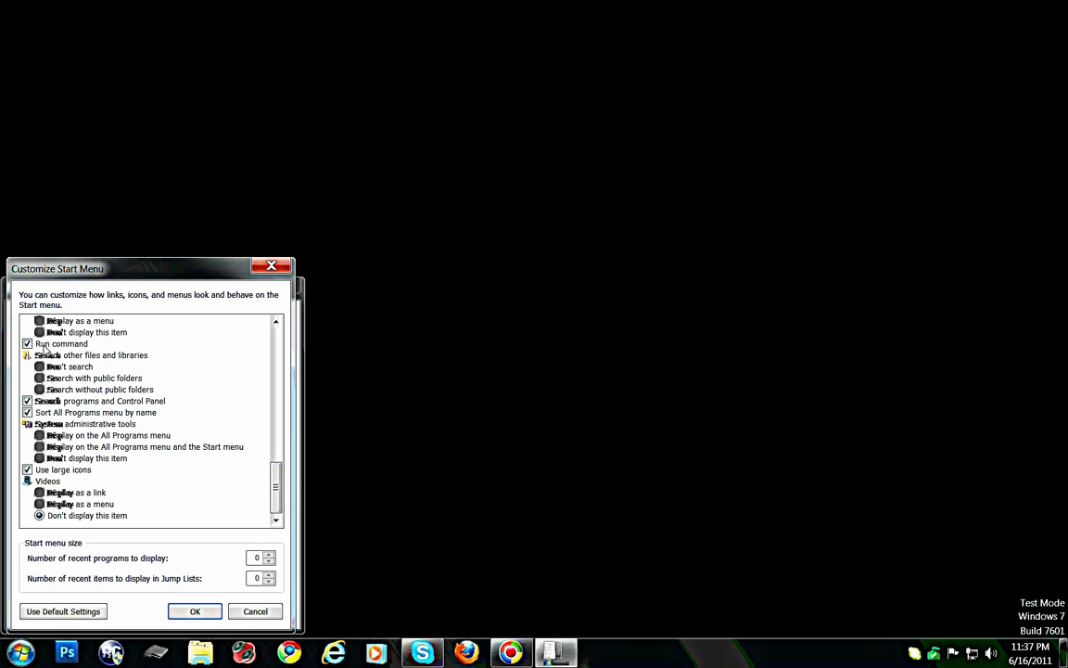
{"action": "left_click", "coordinate": [28, 344]}
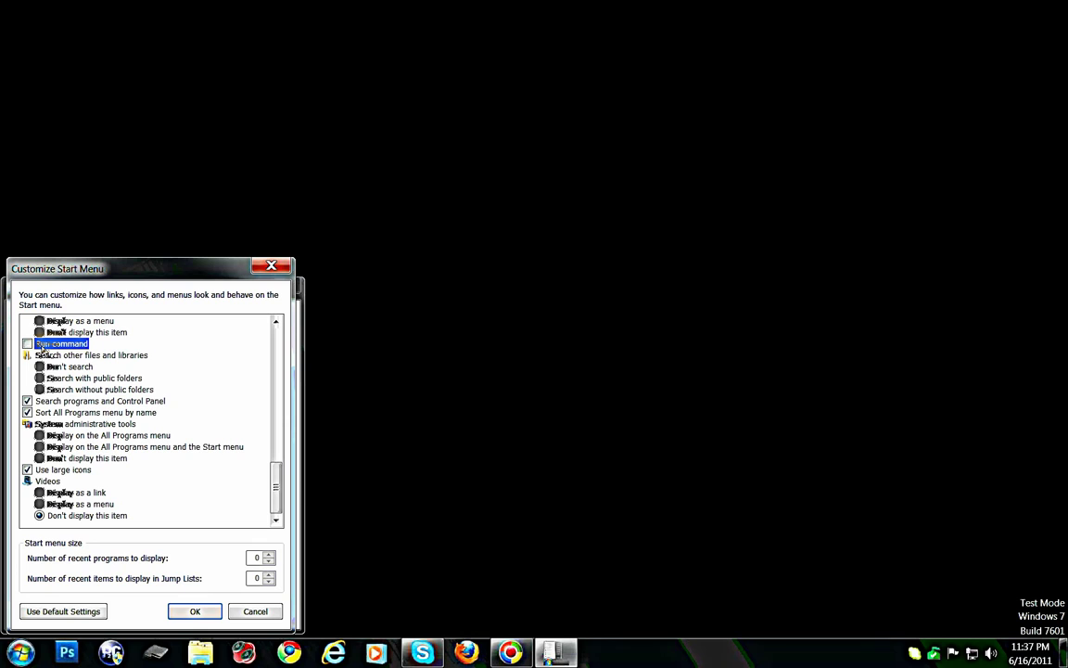
{"action": "left_click", "coordinate": [28, 344]}
{"action": "left_click", "coordinate": [195, 611]}
Apply the taskbar settings and confirm Run... launches from the Start menu, then cancel it.
{"action": "left_click", "coordinate": [152, 617]}
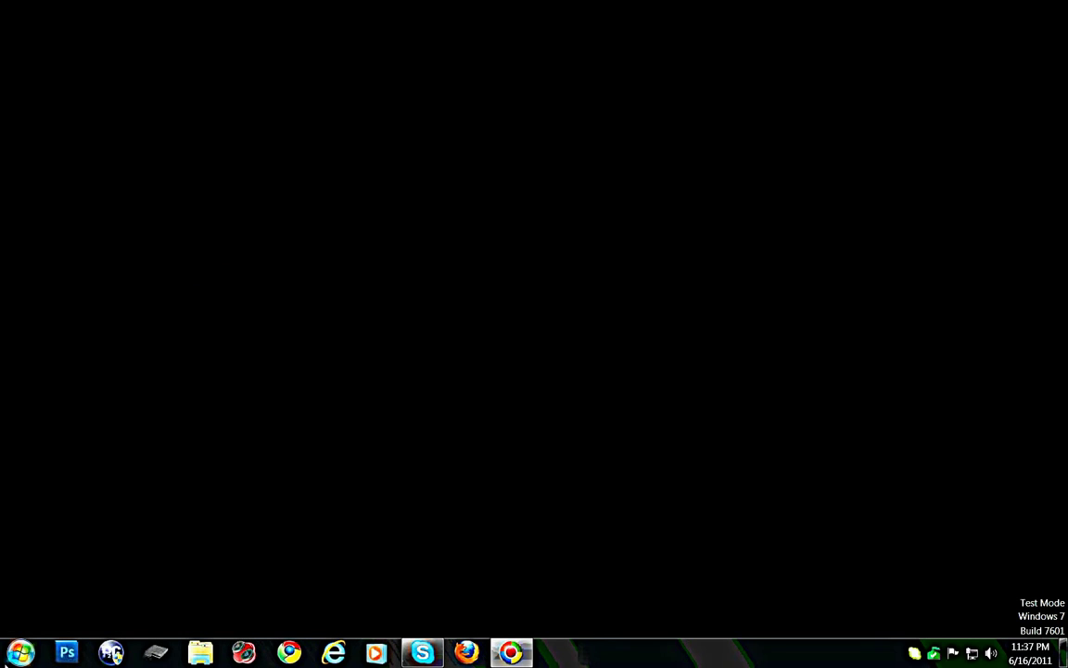
{"action": "left_click", "coordinate": [20, 653]}
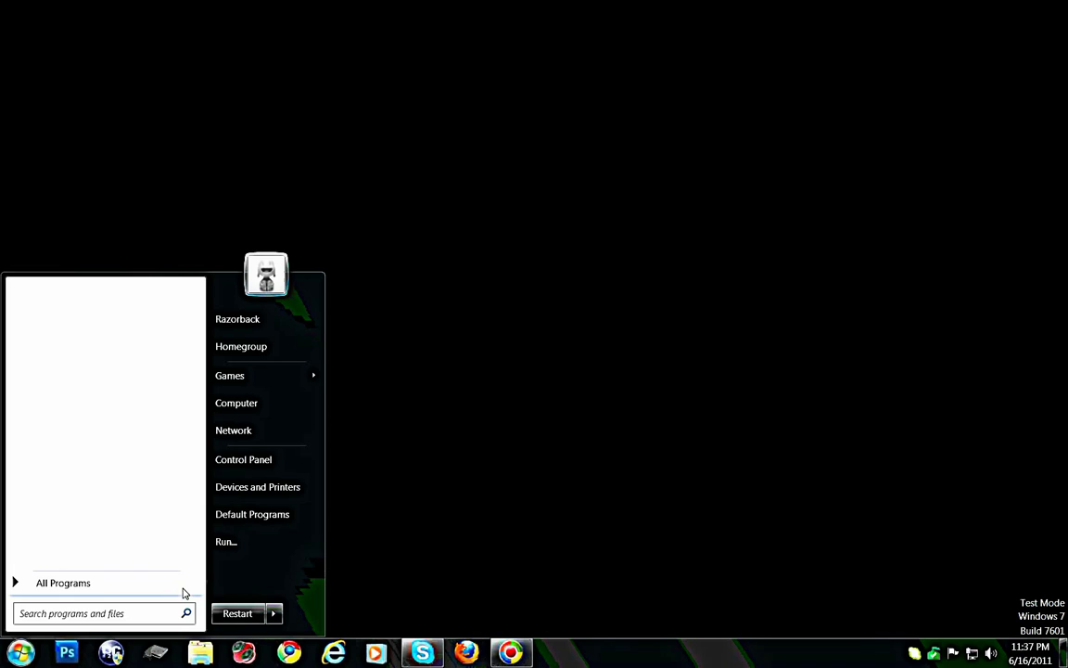
{"action": "left_click", "coordinate": [225, 540]}
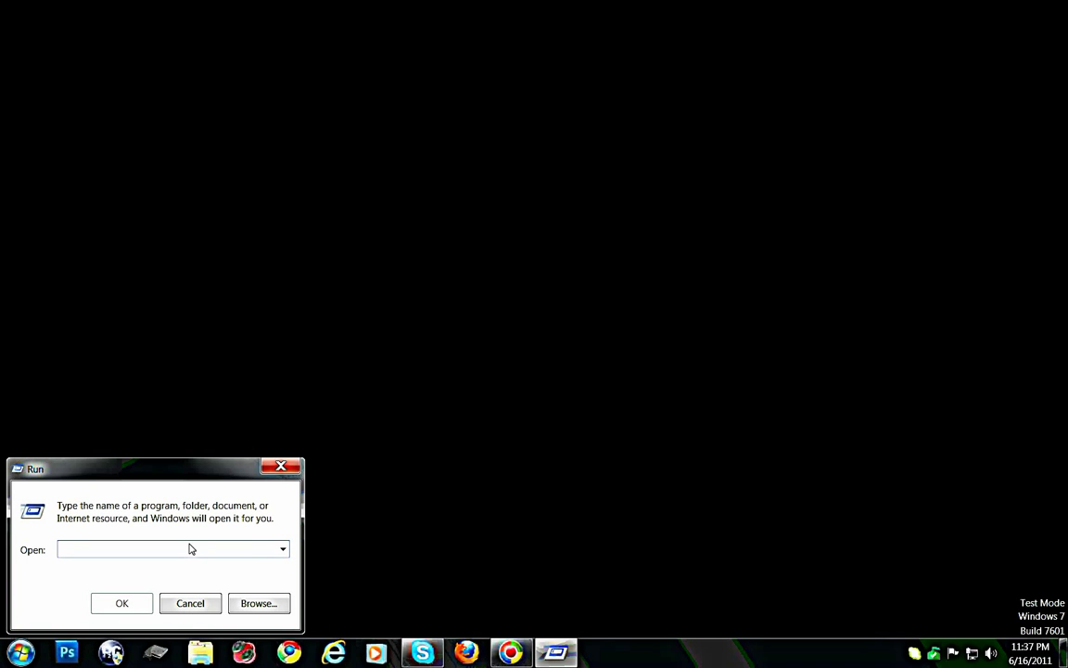
{"action": "left_click", "coordinate": [192, 603]}
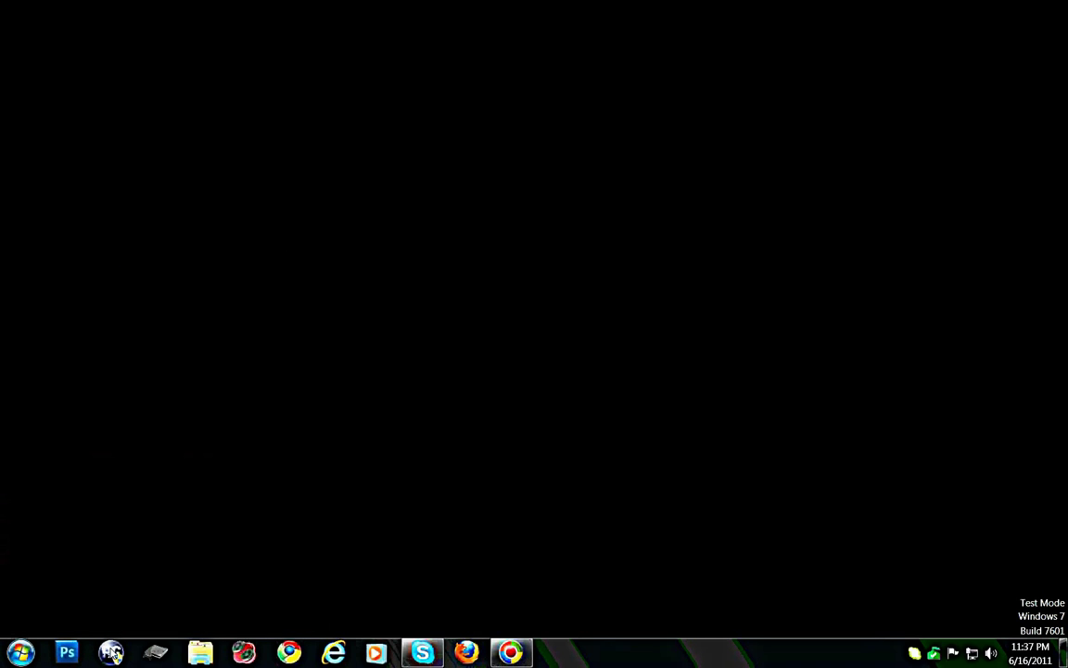
Paste 'services.msc' into the Start menu search box.
{"action": "left_click", "coordinate": [20, 653]}
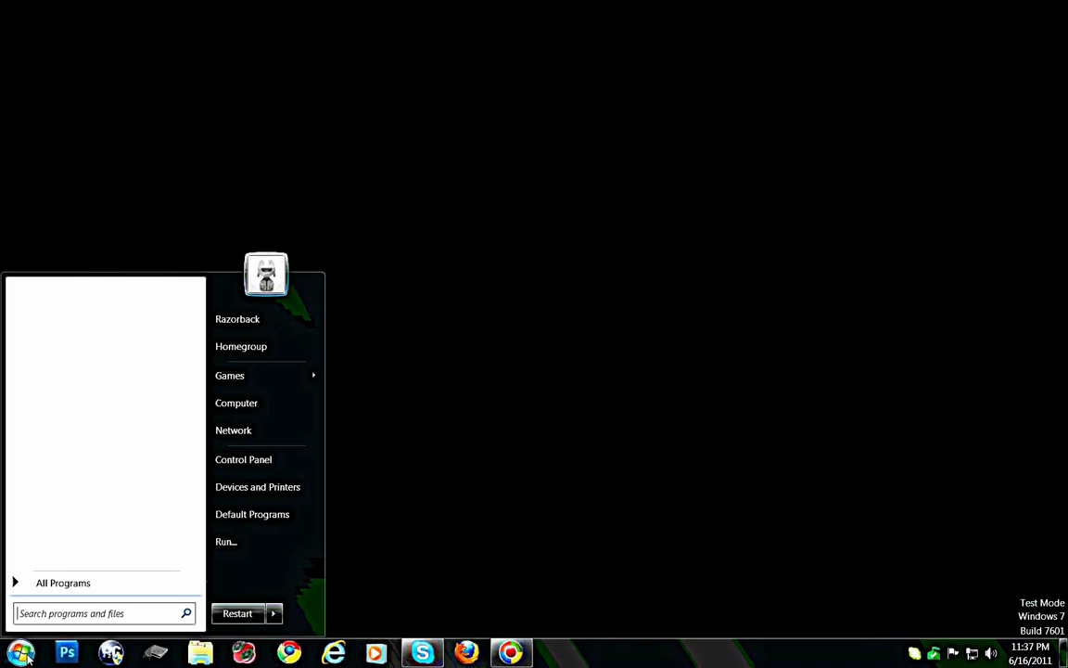
{"action": "right_click", "coordinate": [61, 615]}
{"action": "left_click", "coordinate": [93, 566]}
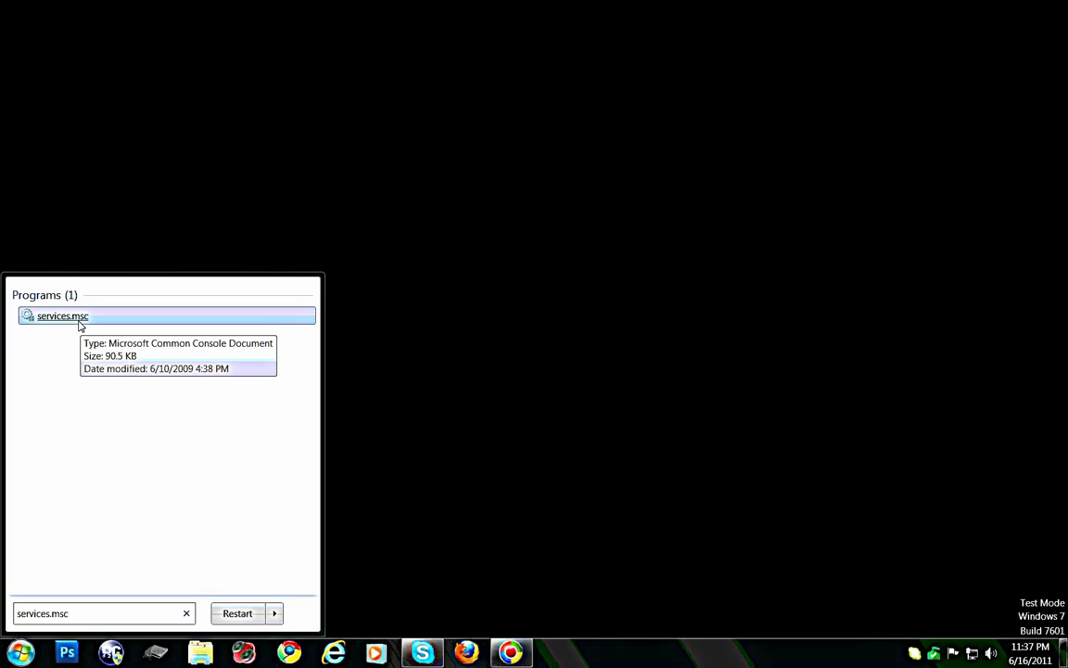
Launch services.msc maximized, widen the Name column, and select Remote Registry.
{"action": "left_click", "coordinate": [79, 323]}
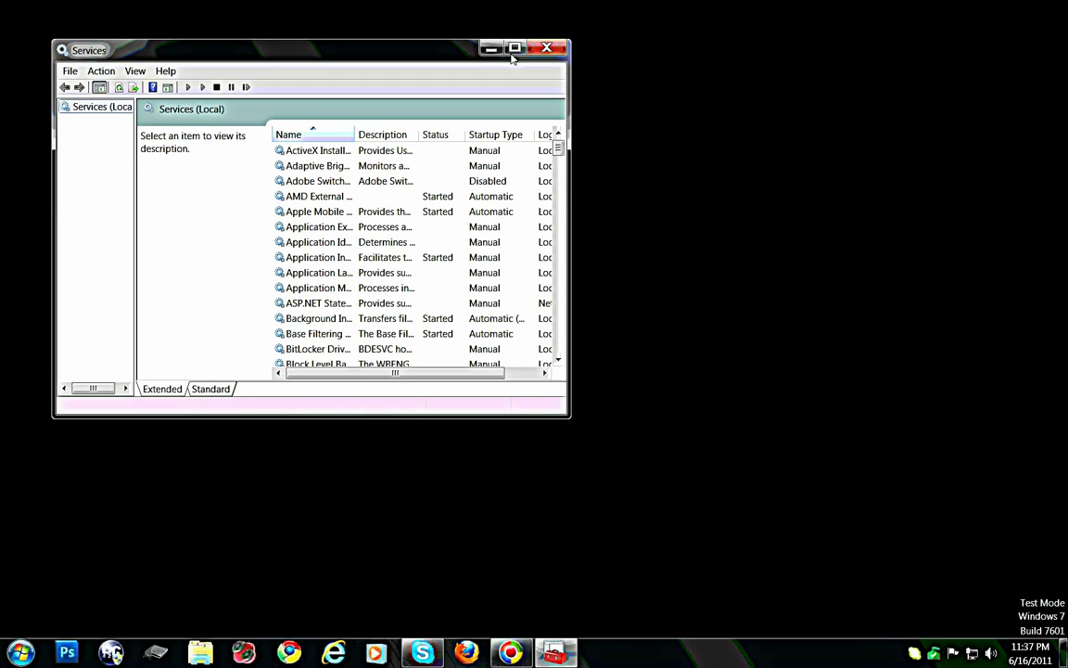
{"action": "left_click", "coordinate": [514, 48]}
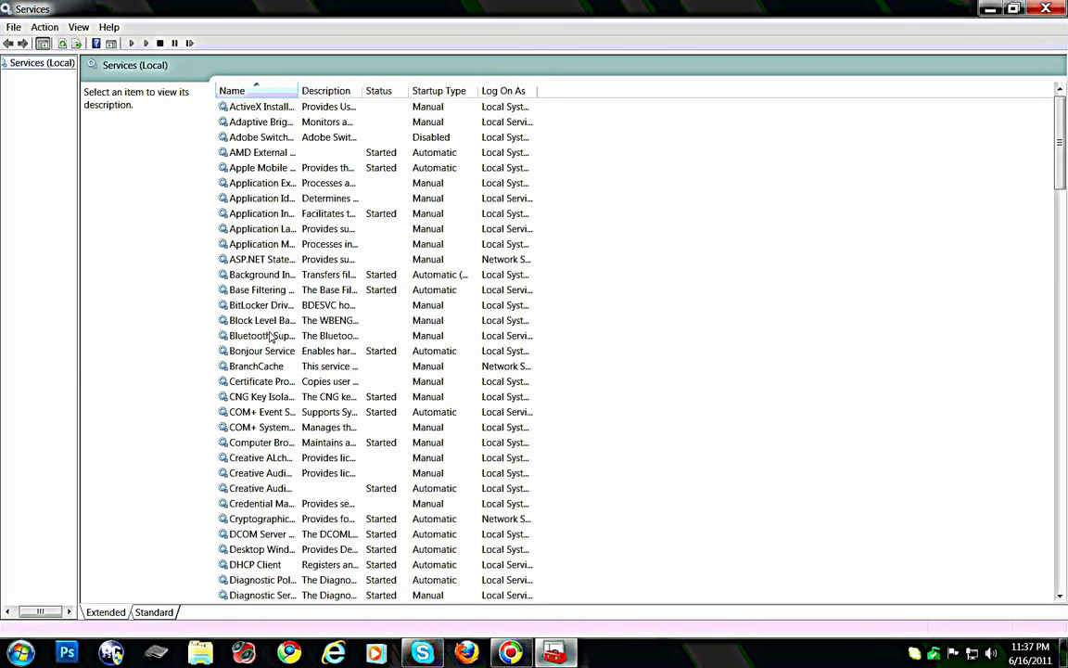
{"action": "left_click_drag", "start_coordinate": [297, 90], "coordinate": [438, 90]}
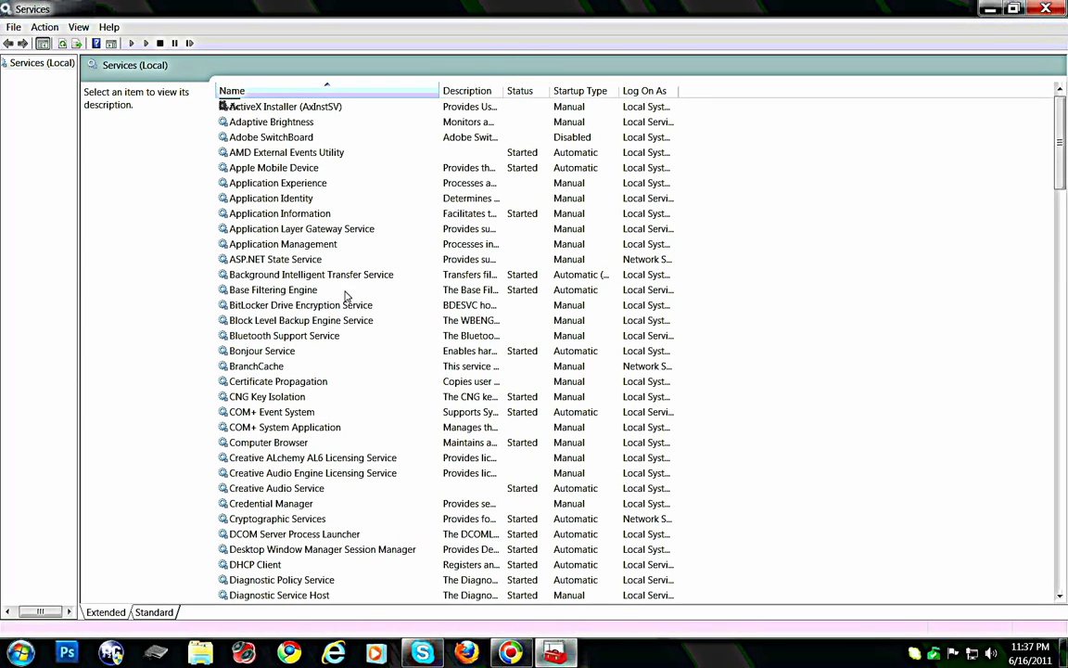
{"action": "scroll", "coordinate": [325, 313], "scroll_direction": "down", "scroll_amount": 20}
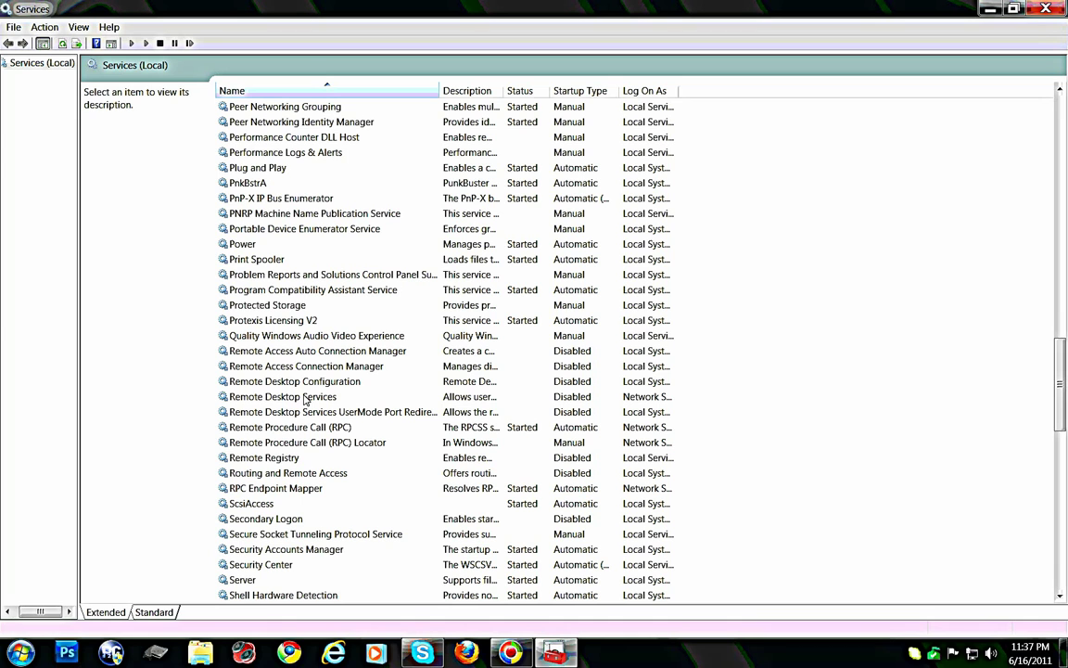
{"action": "left_click", "coordinate": [264, 457]}
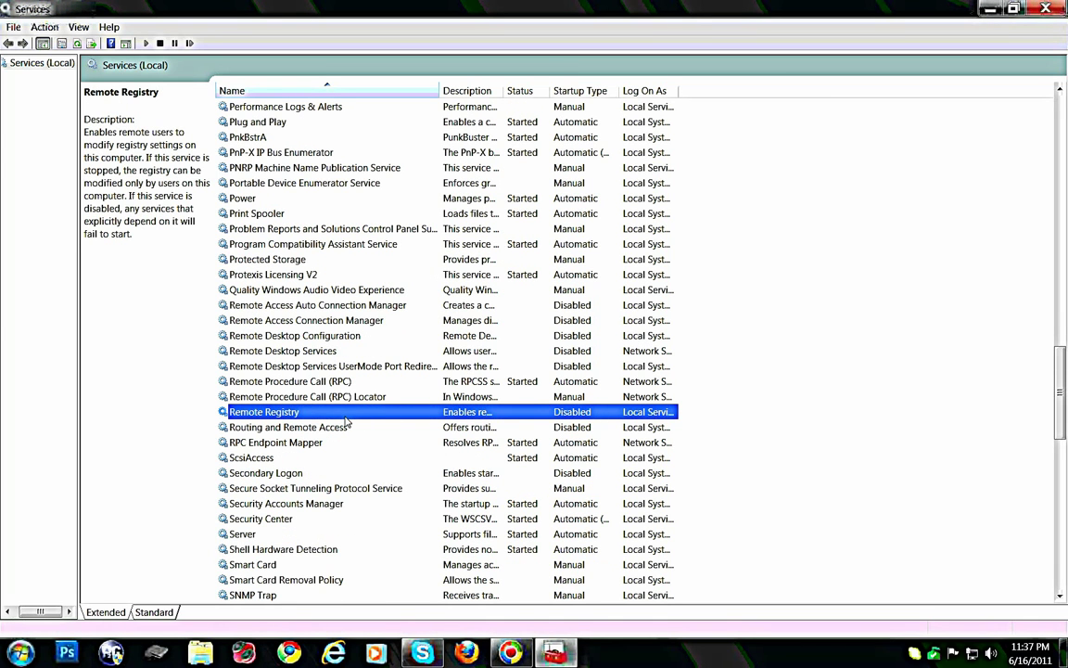
Set Remote Registry's startup type to Disabled, save it, and close Services.
{"action": "double_click", "coordinate": [297, 412]}
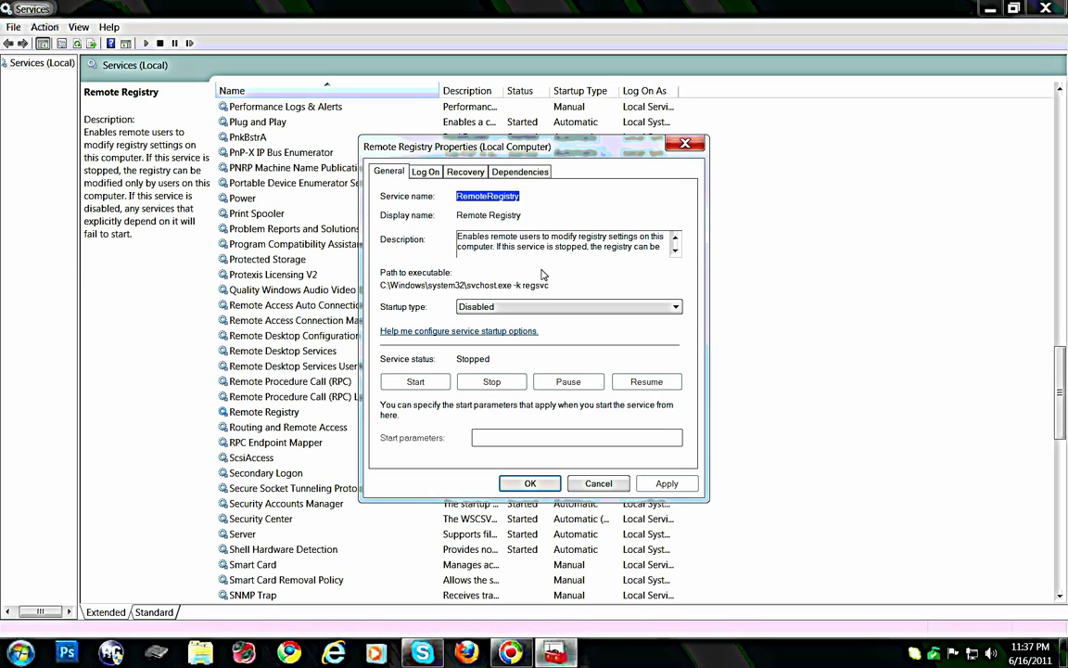
{"action": "left_click", "coordinate": [675, 309]}
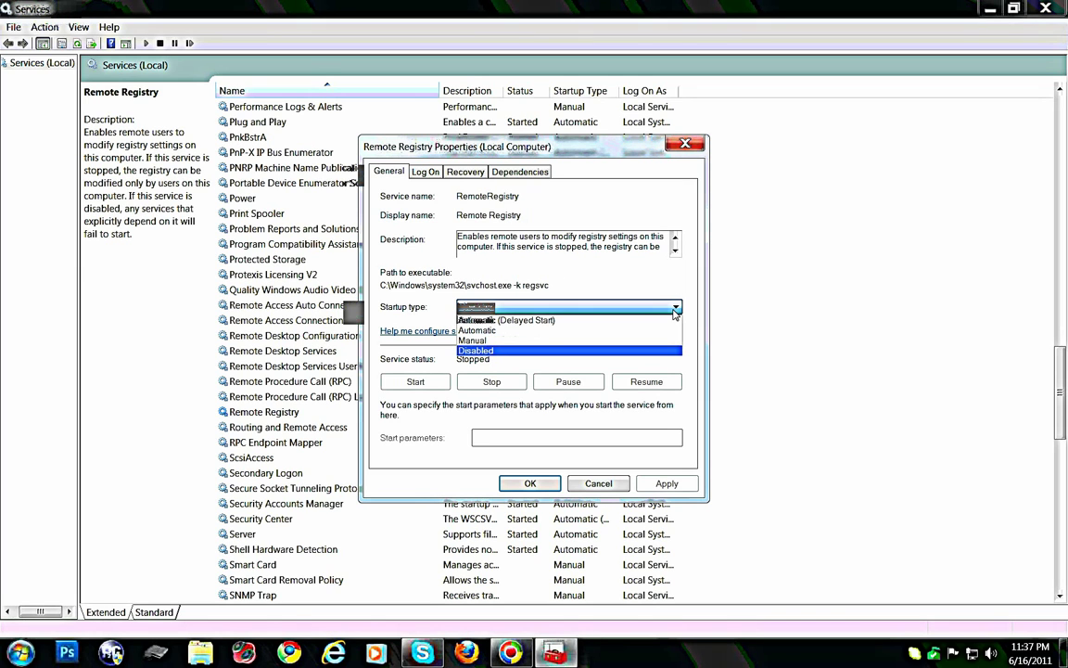
{"action": "left_click", "coordinate": [531, 353]}
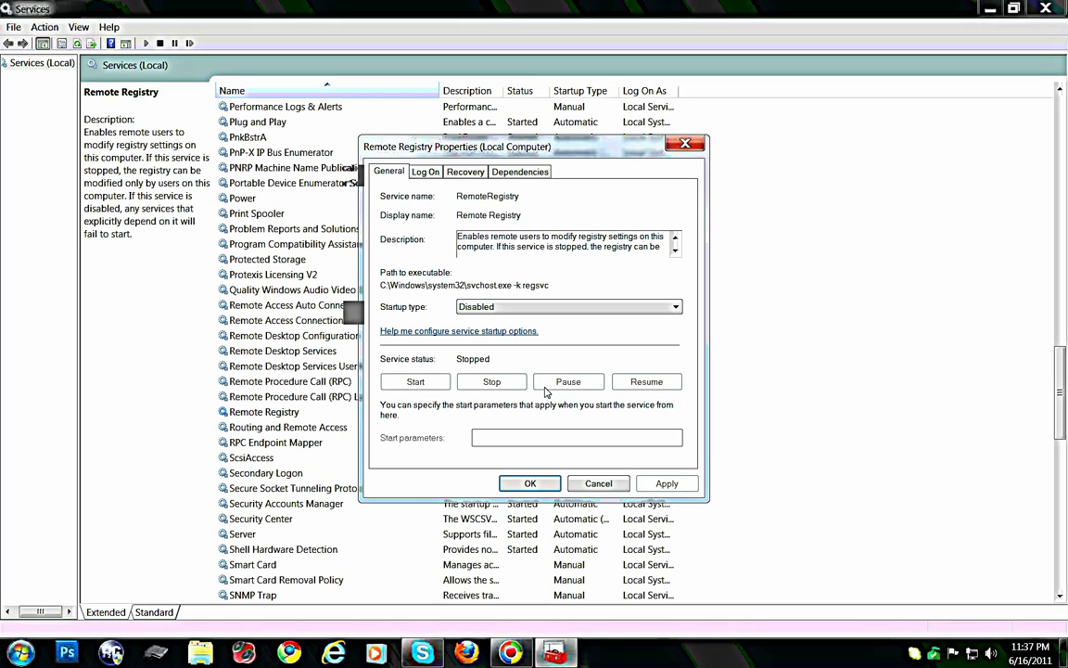
{"action": "left_click", "coordinate": [531, 483]}
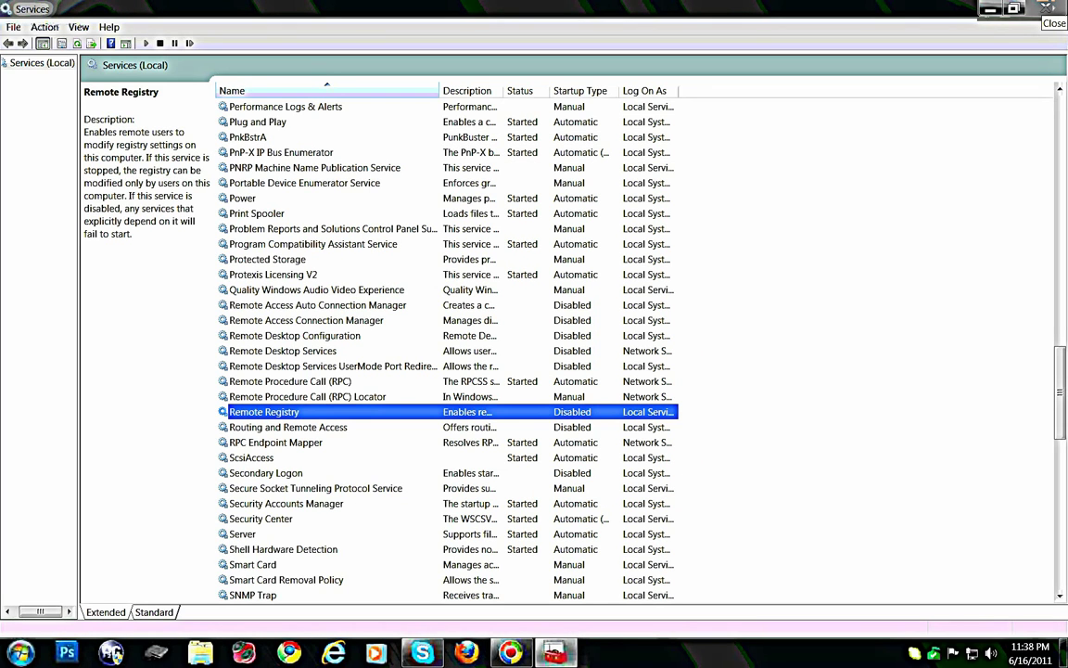
{"action": "left_click", "coordinate": [1049, 8]}
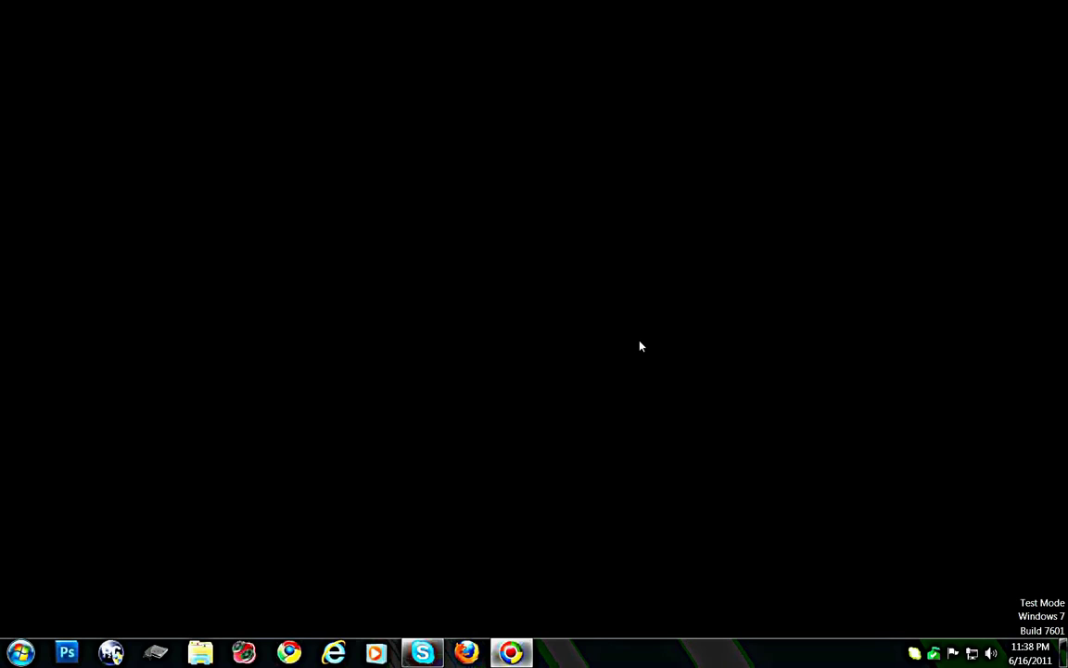